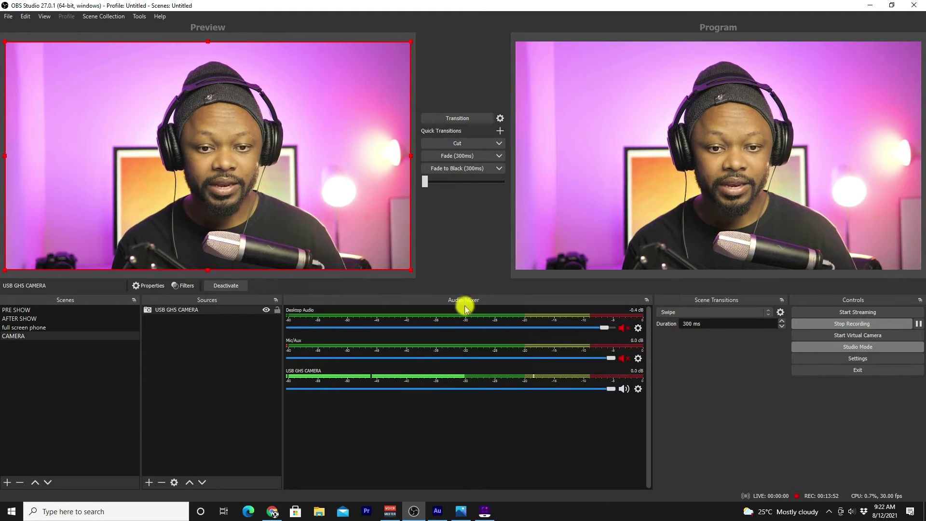
# Step: Open Filters for USB GH5 CAMERA and move and resize the window top-left, clear of the audio mixer
pyautogui.rightClick(239, 314)
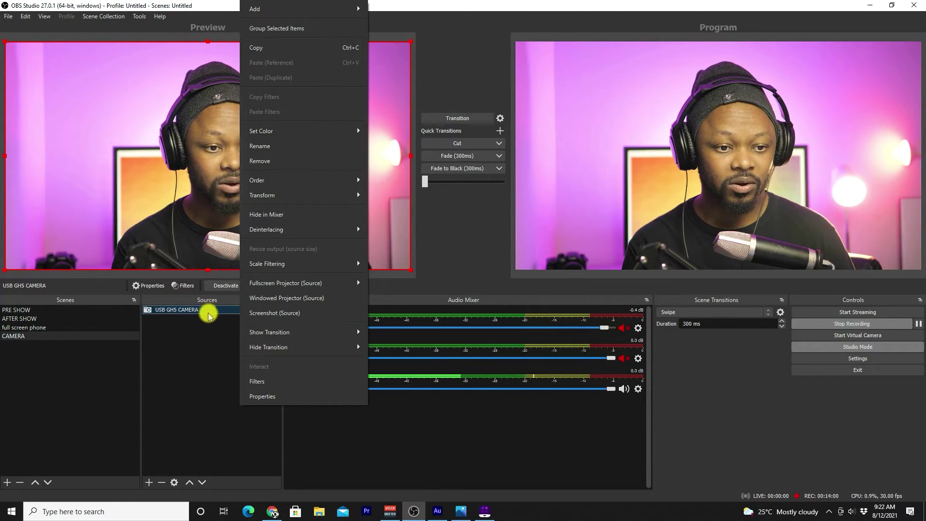
pyautogui.click(273, 382)
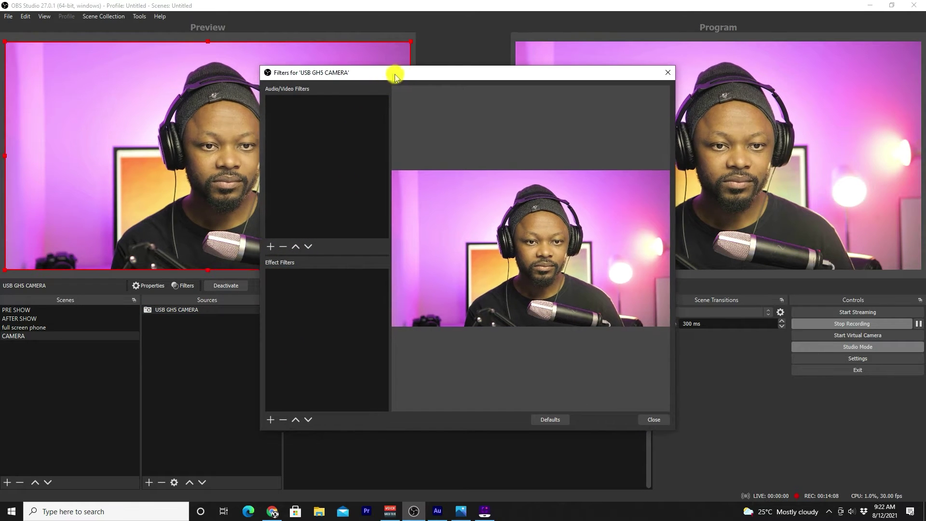
pyautogui.moveTo(395, 76); pyautogui.dragTo(234, 70)
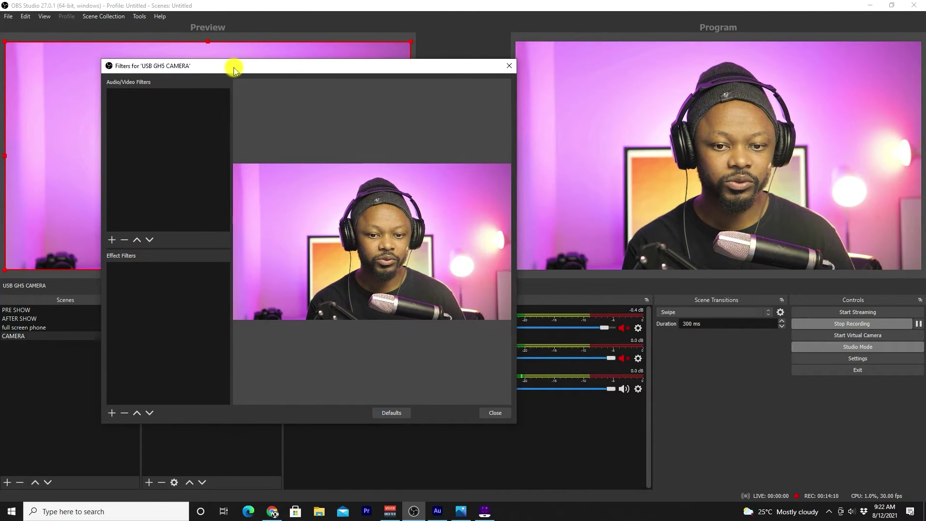
pyautogui.moveTo(239, 424); pyautogui.dragTo(265, 289)
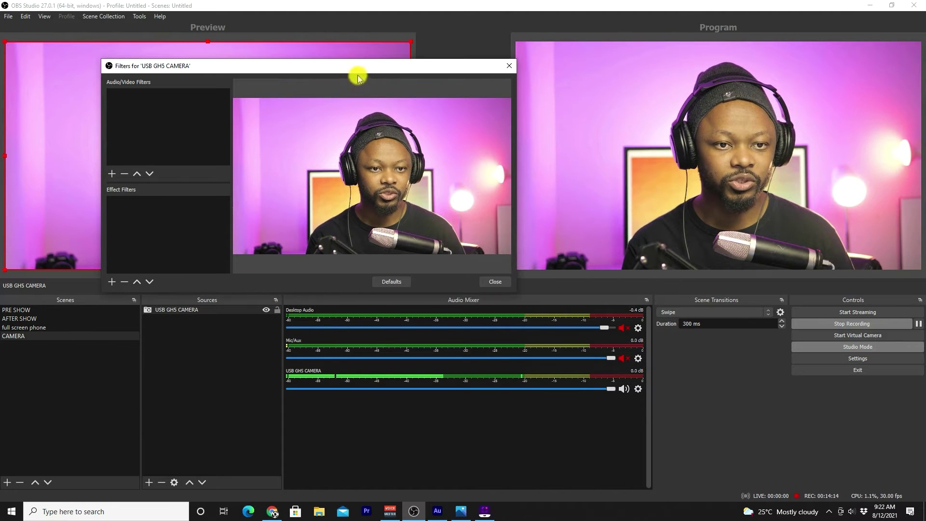
pyautogui.moveTo(368, 65); pyautogui.dragTo(339, 28)
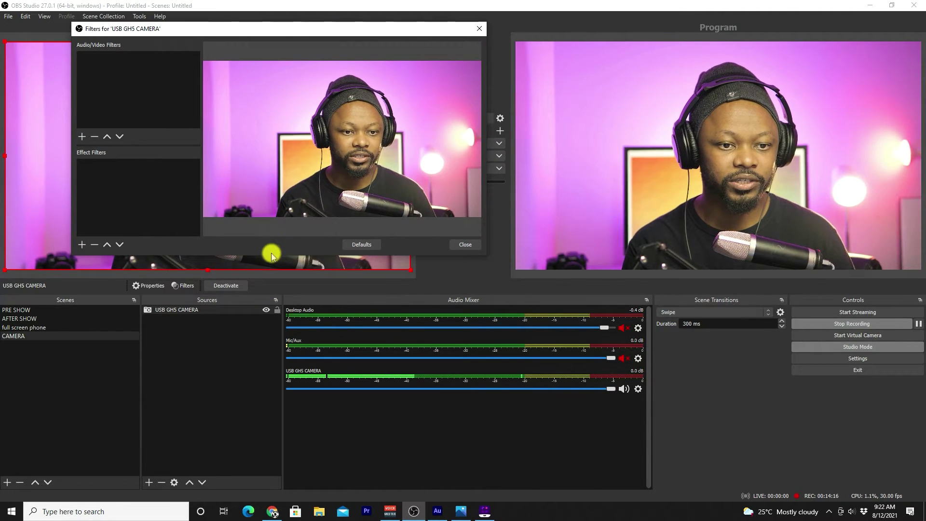
pyautogui.moveTo(271, 255); pyautogui.dragTo(270, 263)
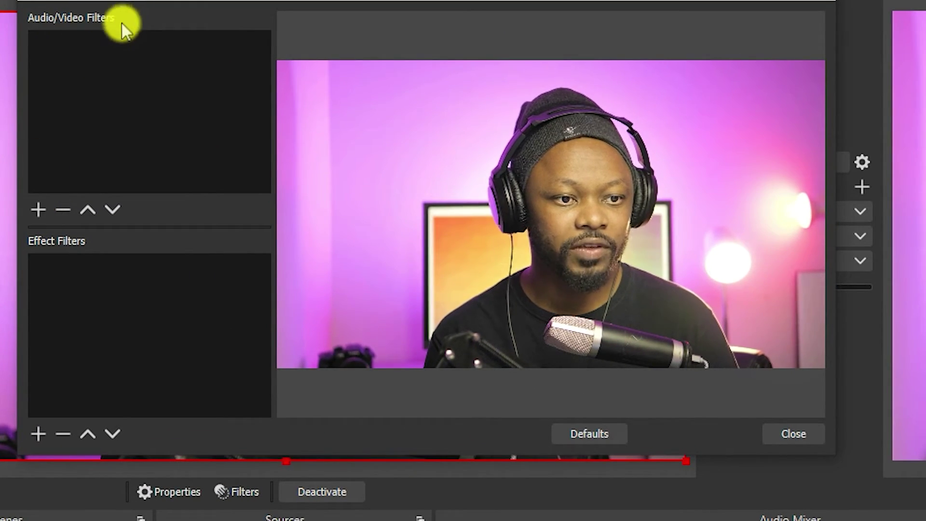
# Step: Add a Compressor audio filter under its default name 'Compressor'
pyautogui.click(38, 210)
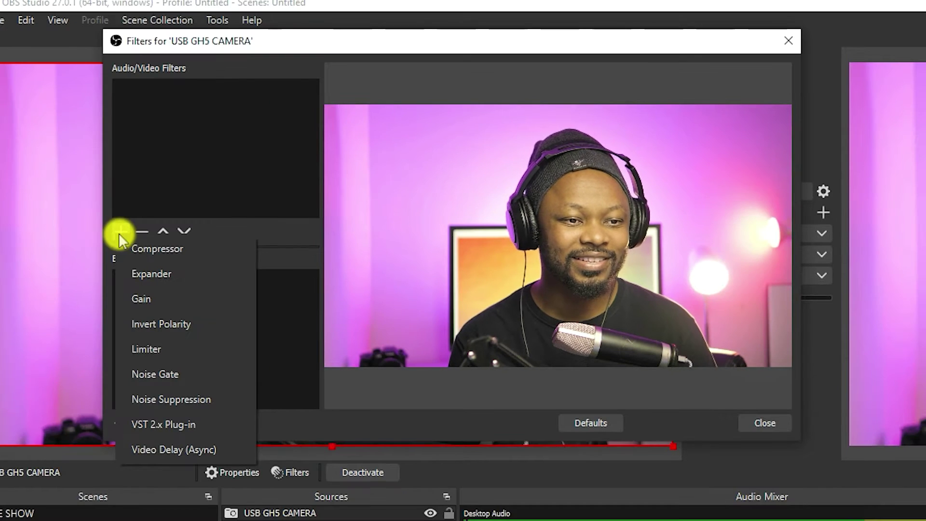
pyautogui.click(150, 251)
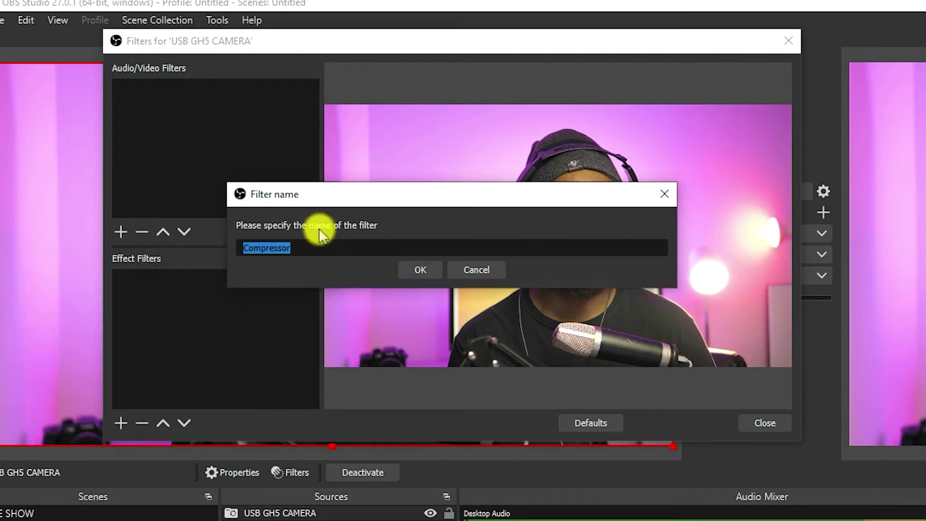
pyautogui.click(401, 270)
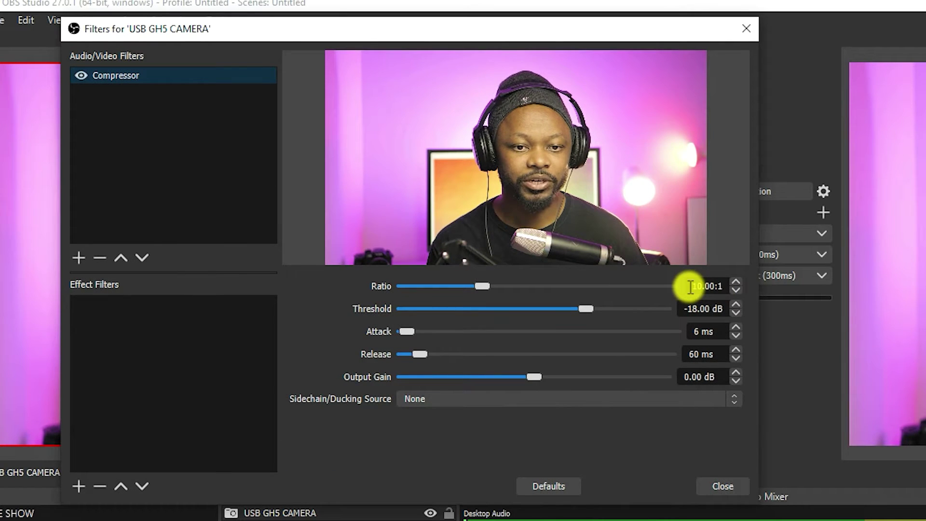
# Step: Change the Compressor Ratio from 10.00:1 to 4.00:1, passing through 2.00:1
pyautogui.moveTo(694, 285); pyautogui.dragTo(739, 285)
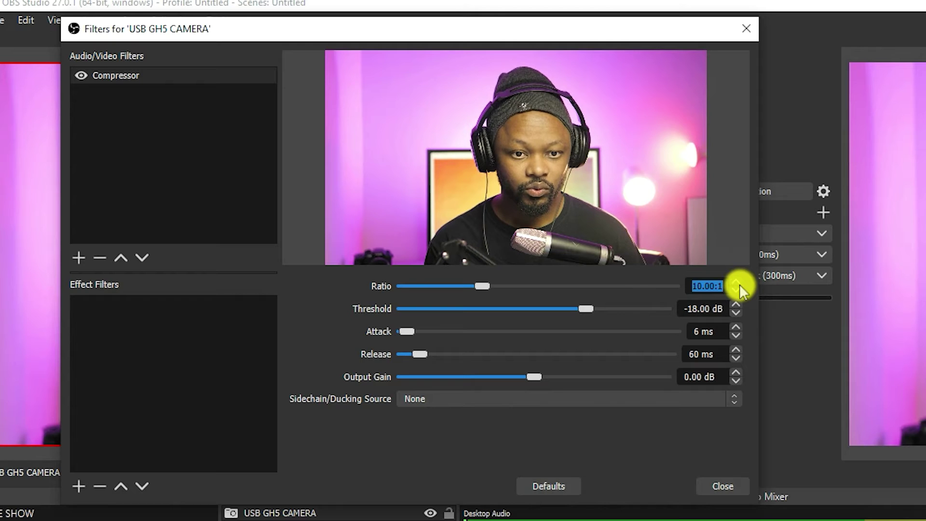
pyautogui.write('2')
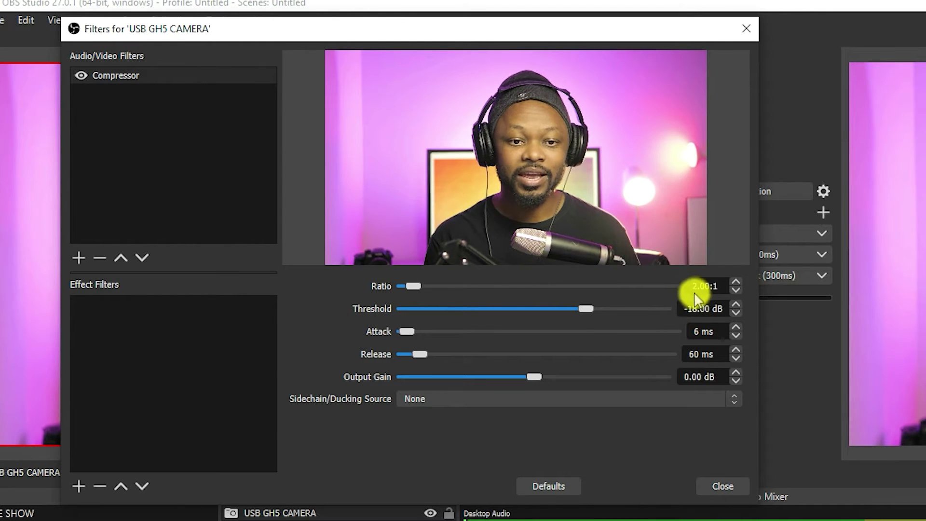
pyautogui.moveTo(693, 286); pyautogui.dragTo(733, 286)
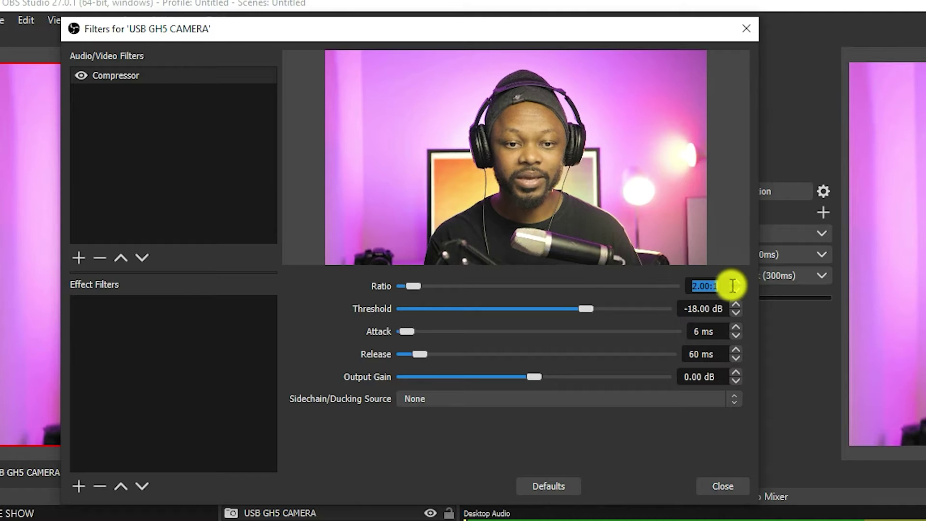
pyautogui.write('4')
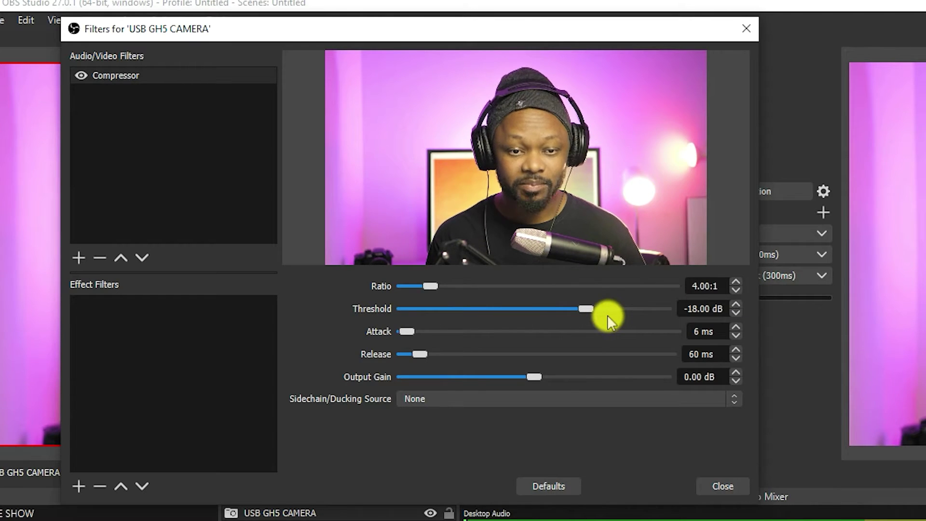
# Step: Change the Compressor Threshold from -18.00 dB to -16.00 dB
pyautogui.doubleClick(696, 309)
pyautogui.write('16')
pyautogui.press('Return')
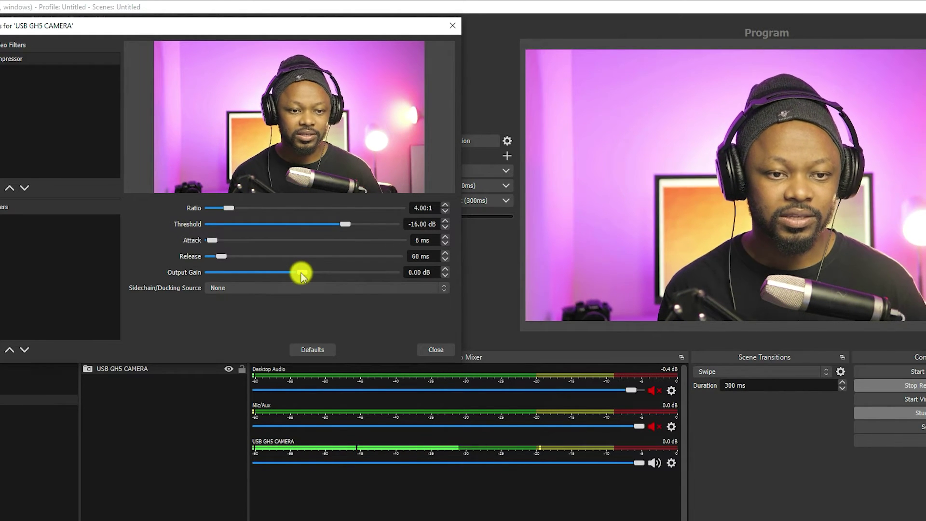
# Step: Raise the Compressor Output Gain from 0.00 dB to 18.00 dB
pyautogui.moveTo(300, 274); pyautogui.dragTo(306, 271)
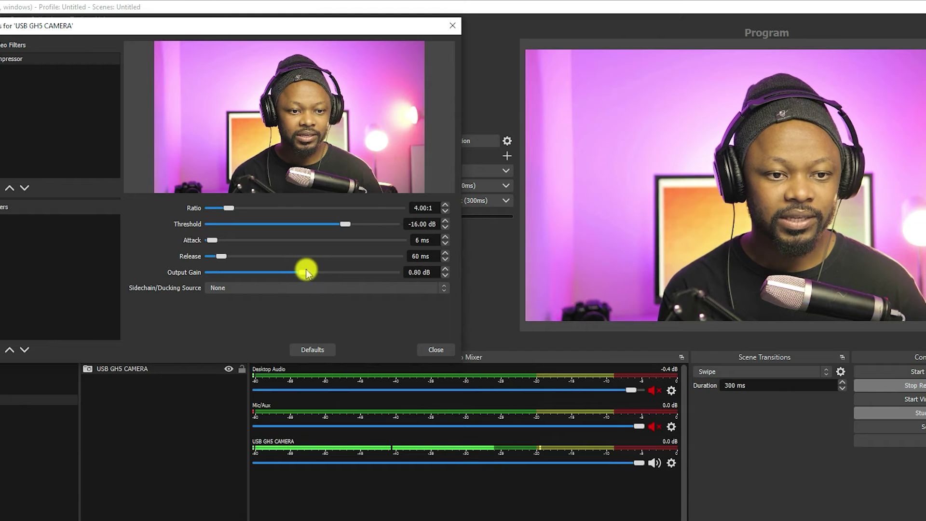
pyautogui.doubleClick(412, 272)
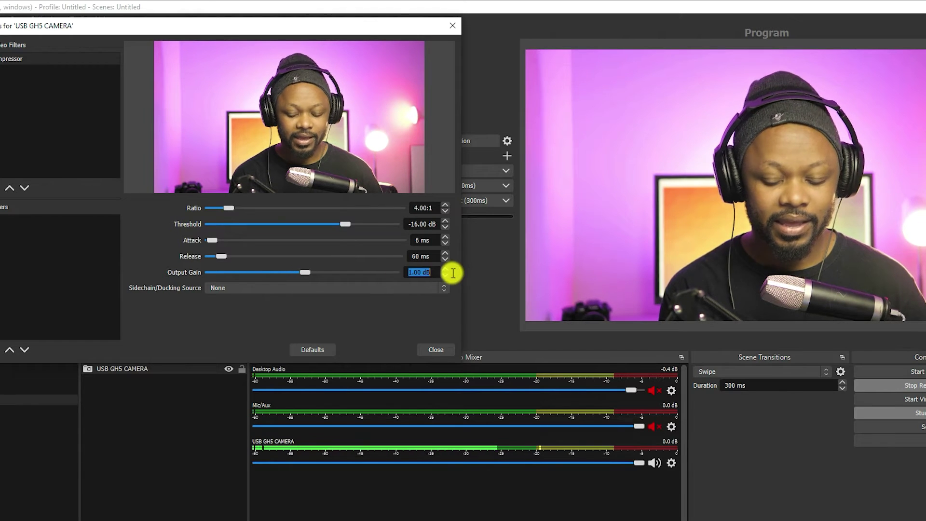
pyautogui.write('18')
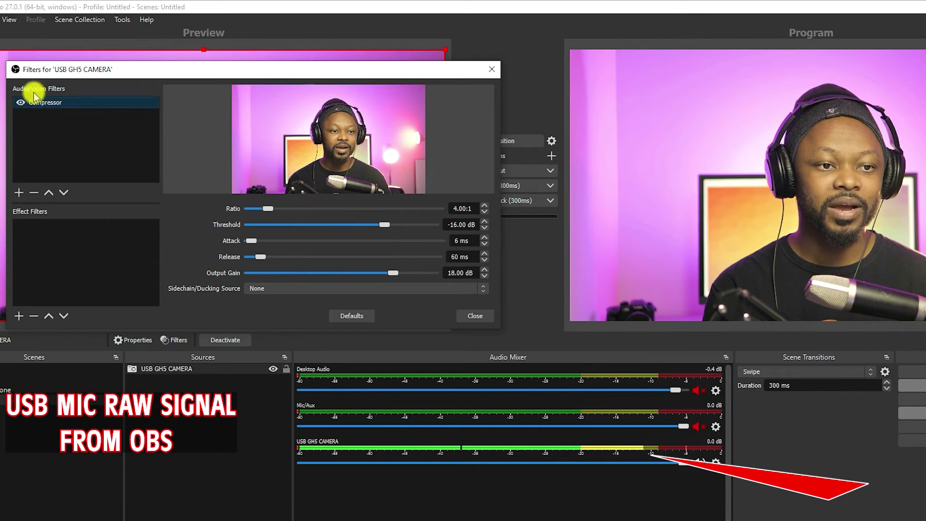
pyautogui.click(20, 103)
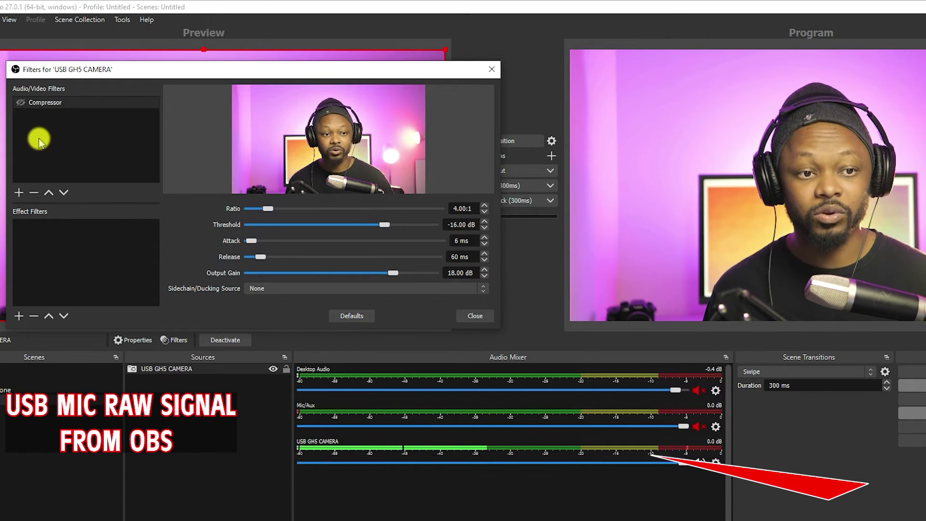
pyautogui.click(21, 103)
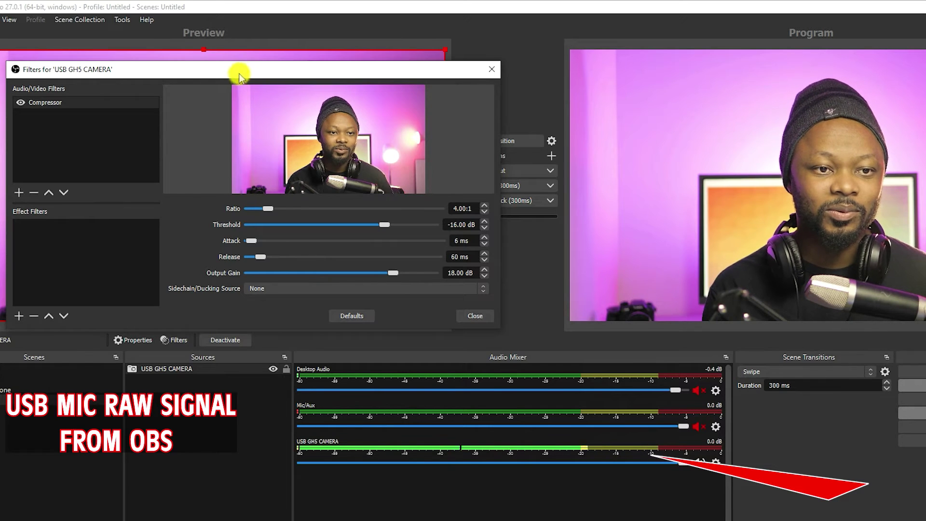
pyautogui.moveTo(237, 76); pyautogui.dragTo(301, 61)
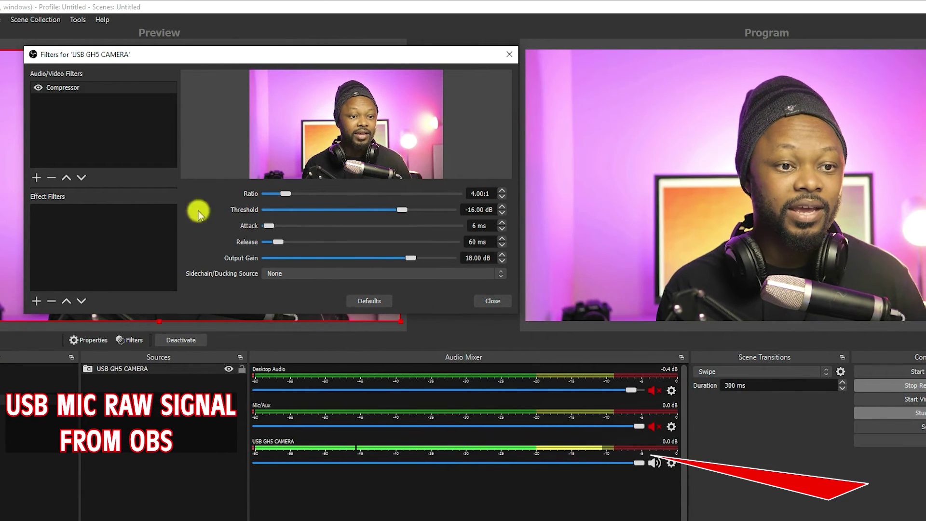
# Step: Add a Limiter filter with its default name after the Compressor
pyautogui.click(36, 177)
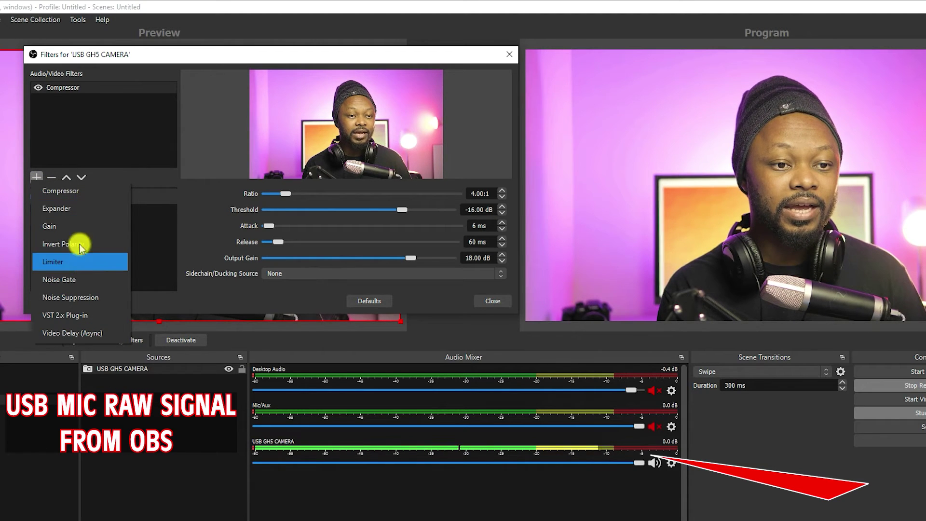
pyautogui.click(83, 263)
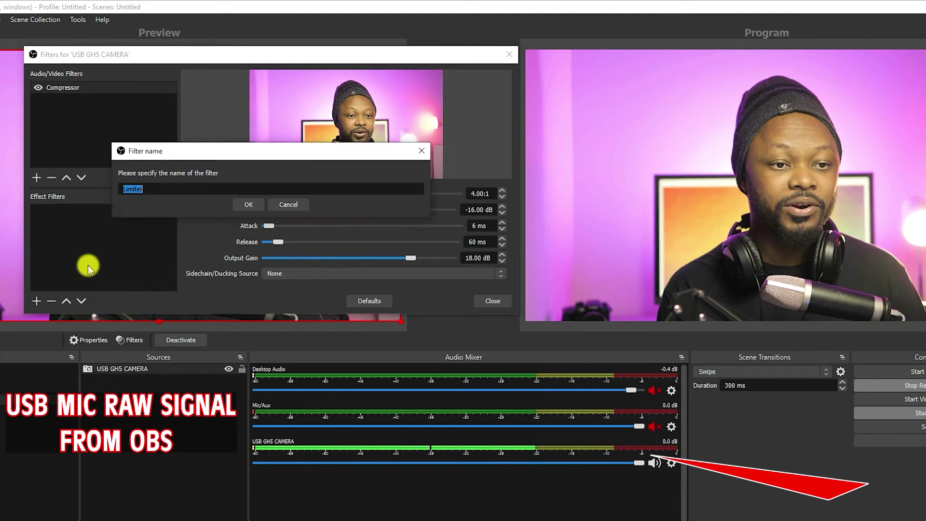
pyautogui.click(247, 208)
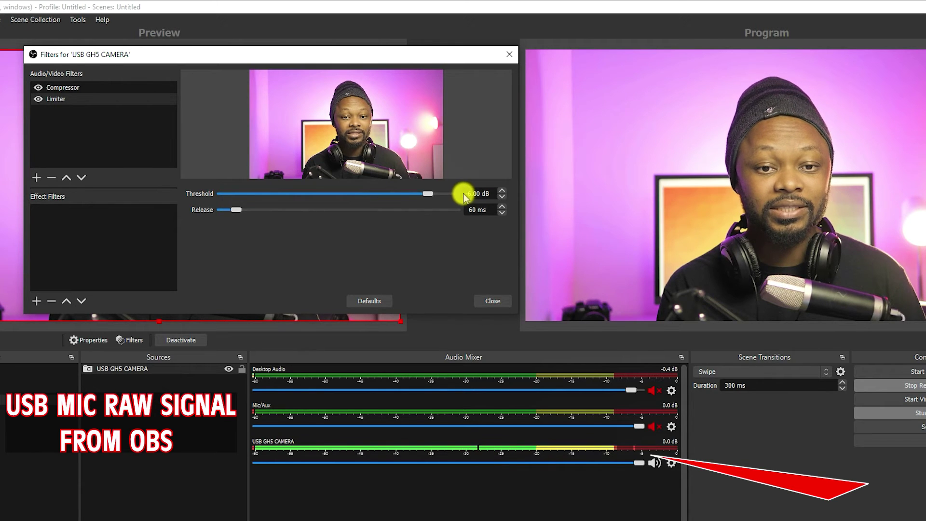
# Step: Change the Limiter Threshold from -6.00 dB to -3.00 dB
pyautogui.moveTo(464, 194); pyautogui.dragTo(499, 193)
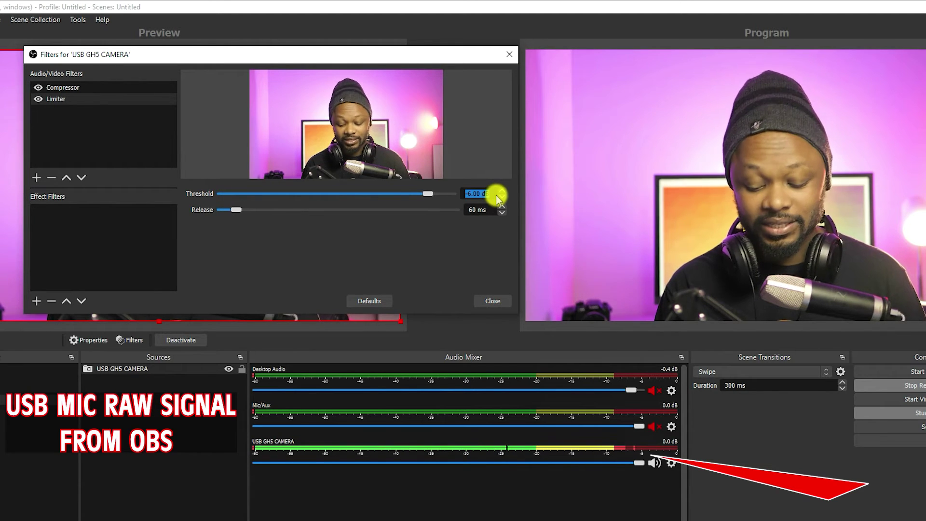
pyautogui.write('-3')
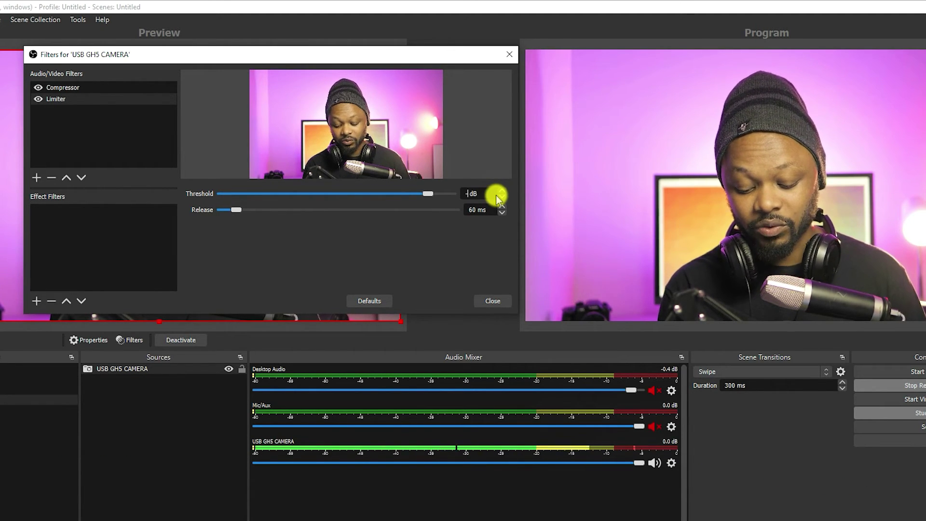
pyautogui.press('Return')
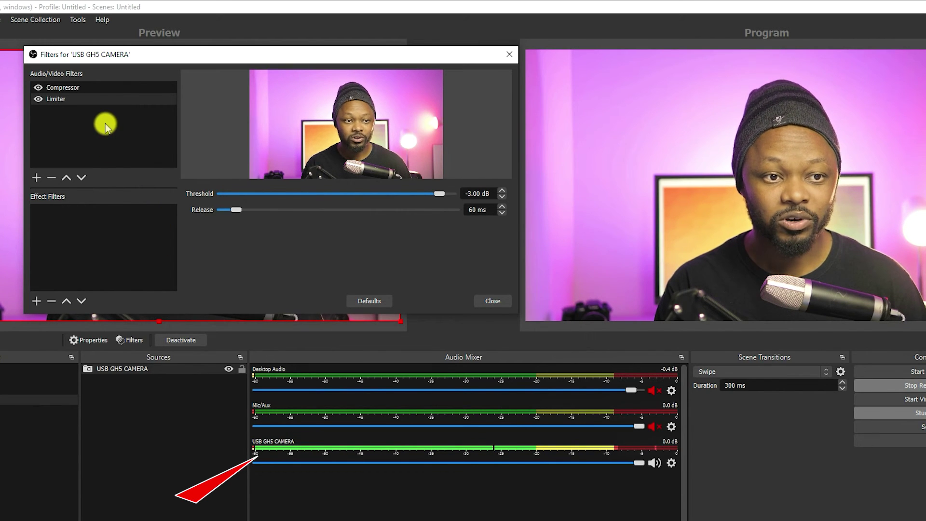
# Step: Reselect the Compressor to review its settings, then show the add-filter menu
pyautogui.click(103, 92)
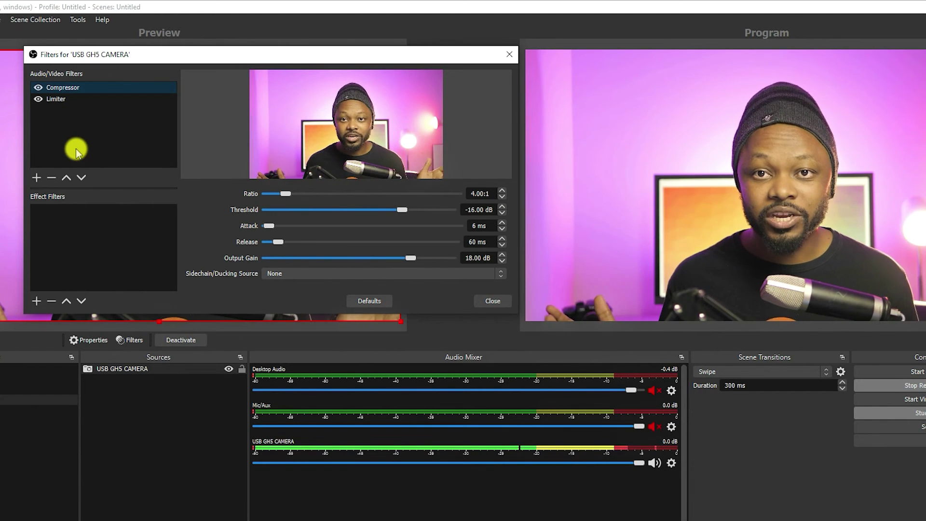
pyautogui.click(37, 177)
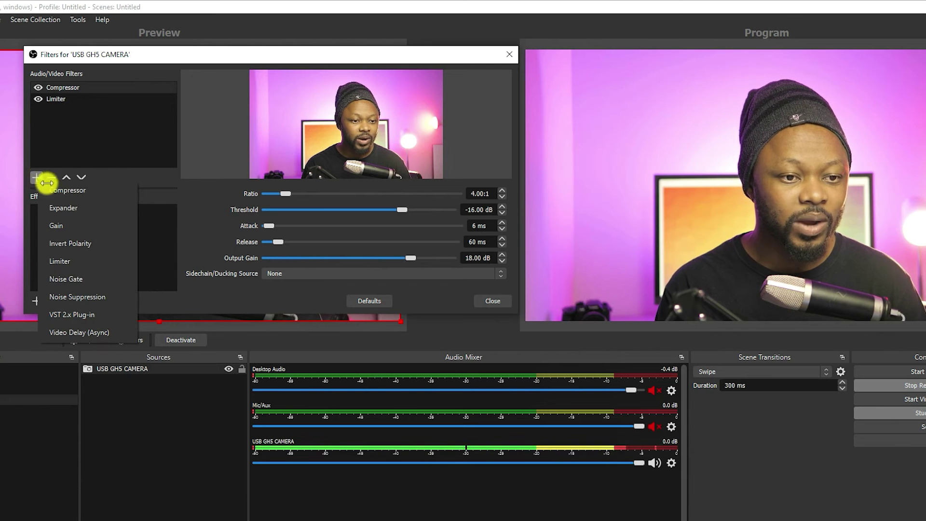
# Step: Add a Noise Gate filter under its default name after the Limiter
pyautogui.click(97, 282)
pyautogui.click(248, 204)
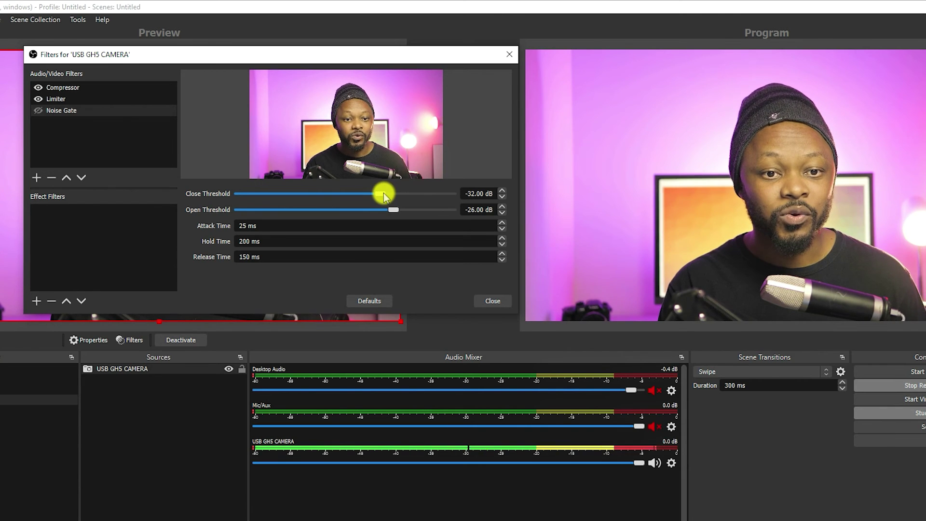
# Step: Set the Noise Gate Close Threshold to -36 dB and Open Threshold to -30 dB, then enable it
pyautogui.moveTo(383, 193); pyautogui.dragTo(371, 194)
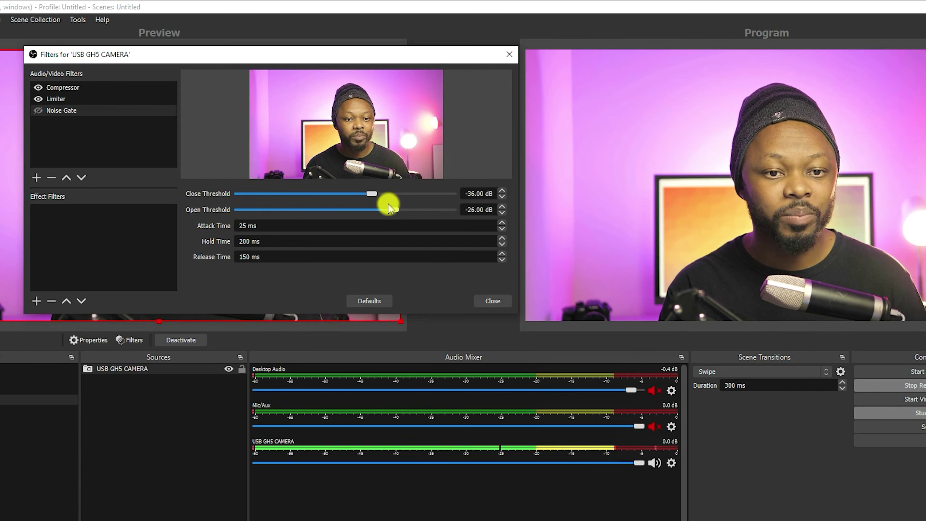
pyautogui.moveTo(389, 207); pyautogui.dragTo(384, 210)
pyautogui.click(38, 110)
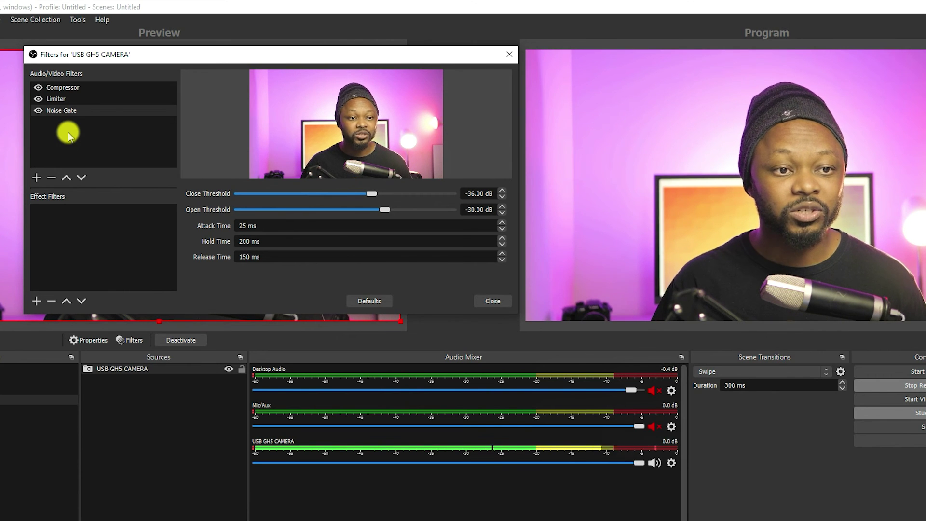
# Step: Change the USB GH5 CAMERA Limiter's Threshold to -1.00 dB
pyautogui.click(77, 99)
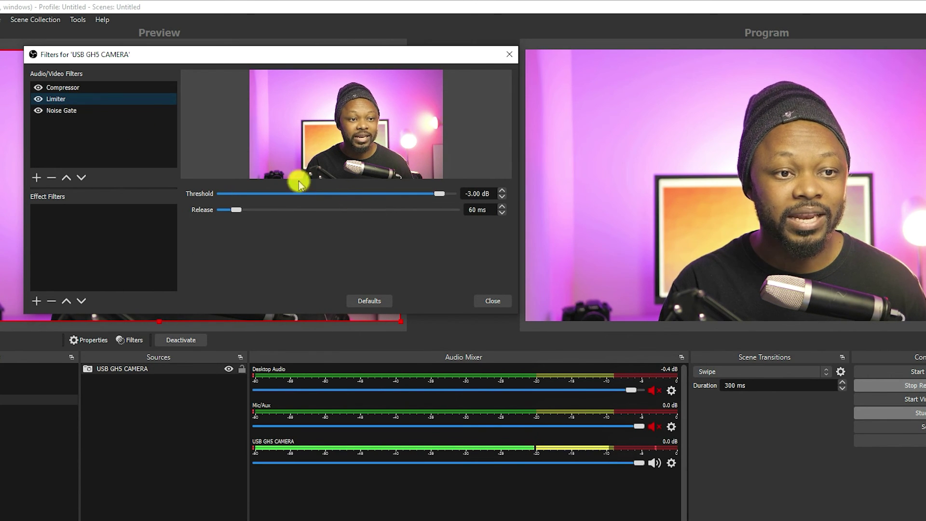
pyautogui.doubleClick(468, 194)
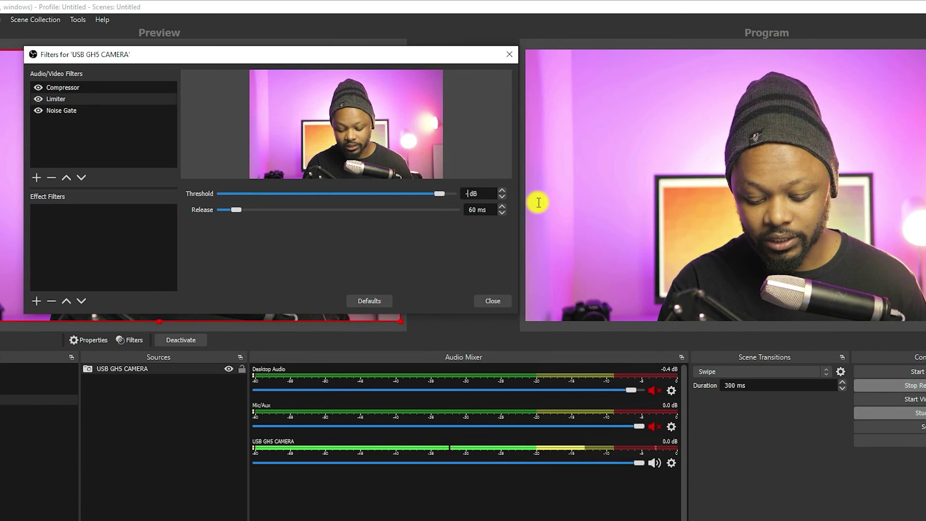
pyautogui.write('1')
pyautogui.press('Return')
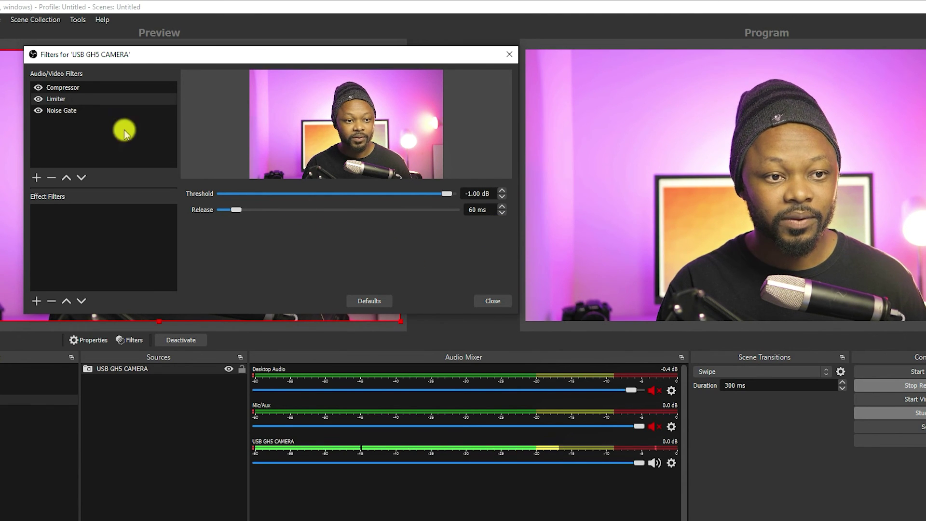
pyautogui.click(95, 112)
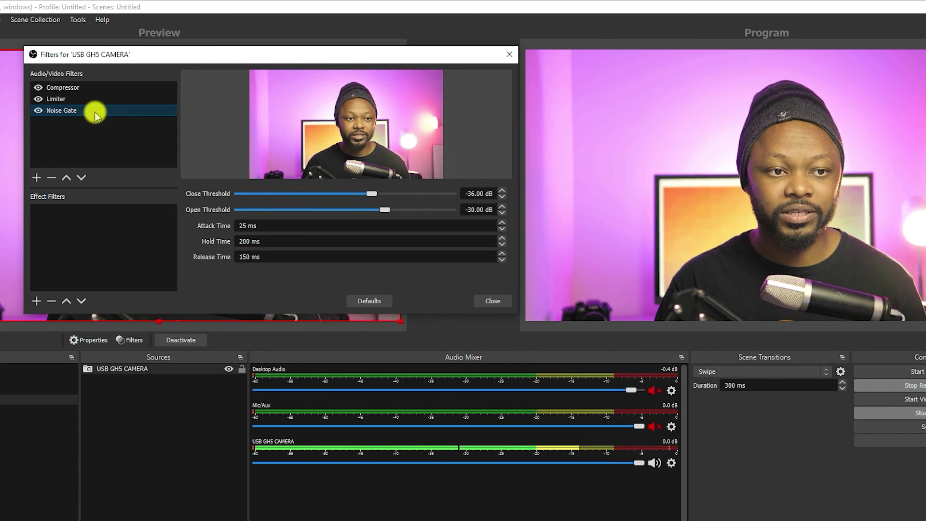
# Step: Raise the Compressor Output Gain to 22.00 dB, then review the Limiter and Noise Gate settings
pyautogui.click(99, 99)
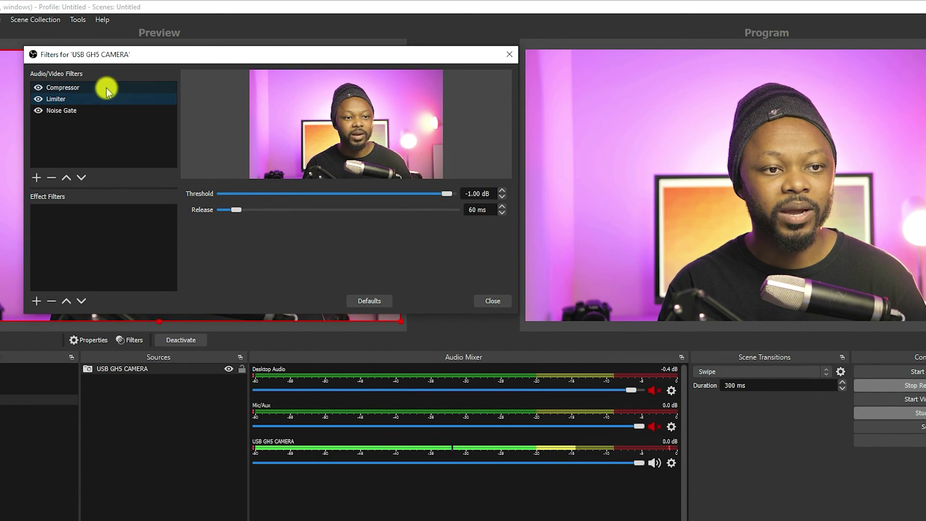
pyautogui.click(106, 89)
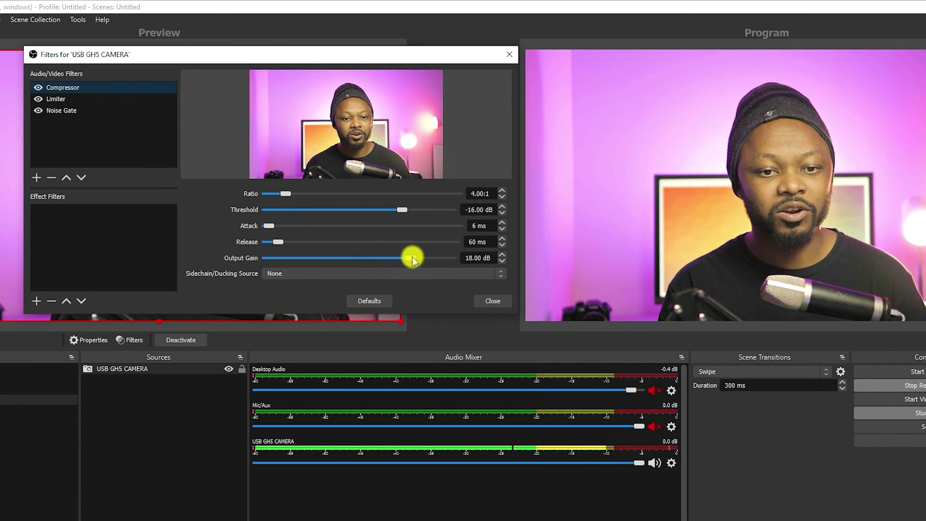
pyautogui.moveTo(412, 259); pyautogui.dragTo(424, 259)
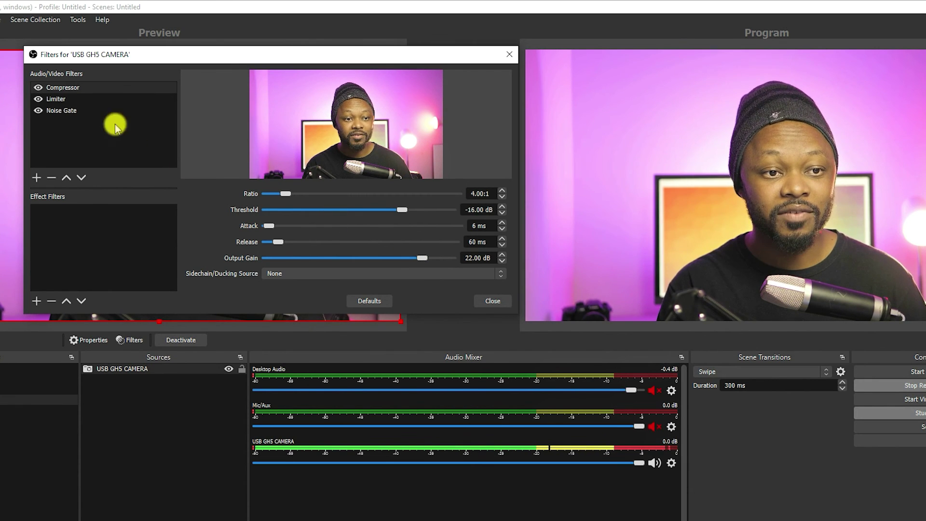
pyautogui.click(76, 99)
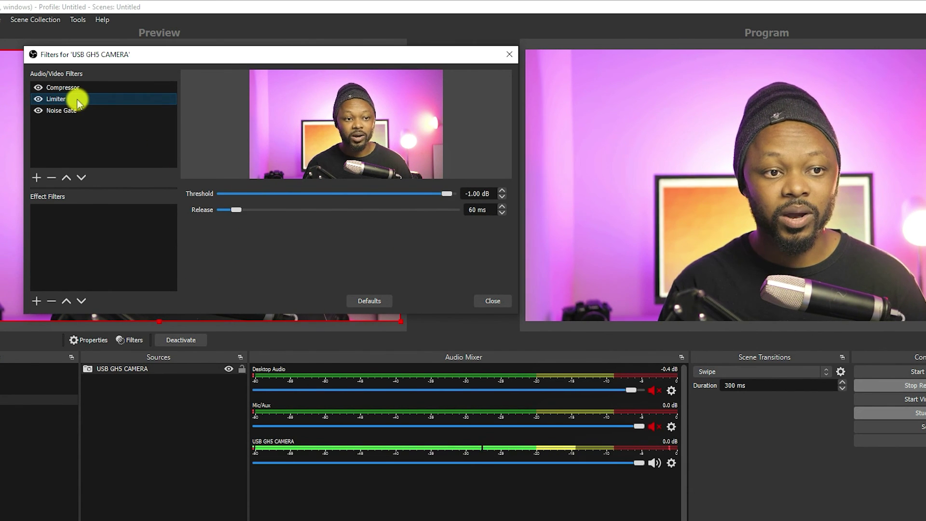
pyautogui.click(88, 111)
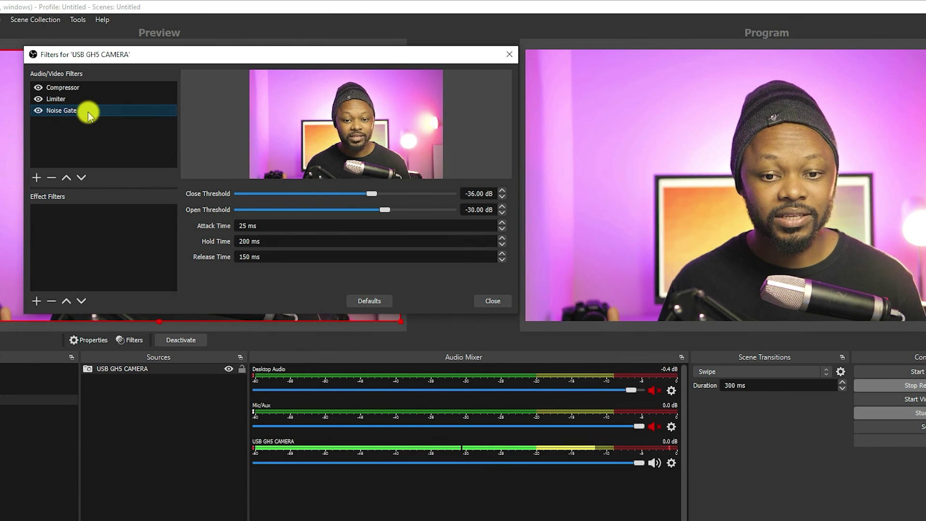